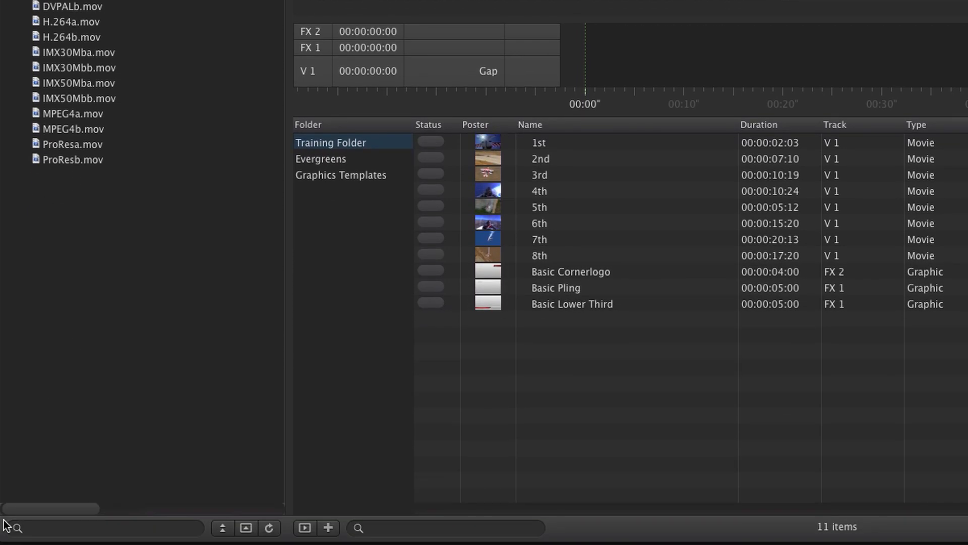
# Check the search categories of the video library and show the clip preview below the file list
pyautogui.click(18, 528)
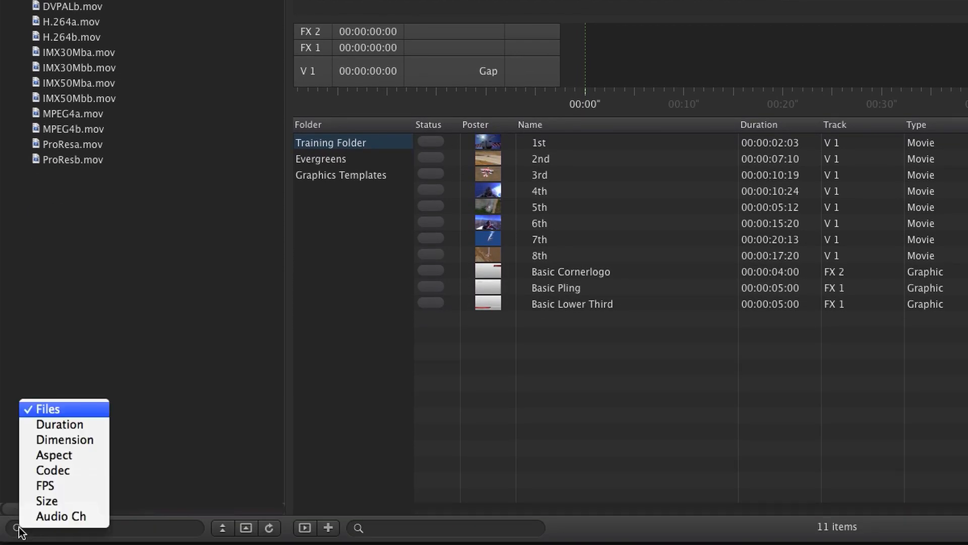
pyautogui.click(19, 529)
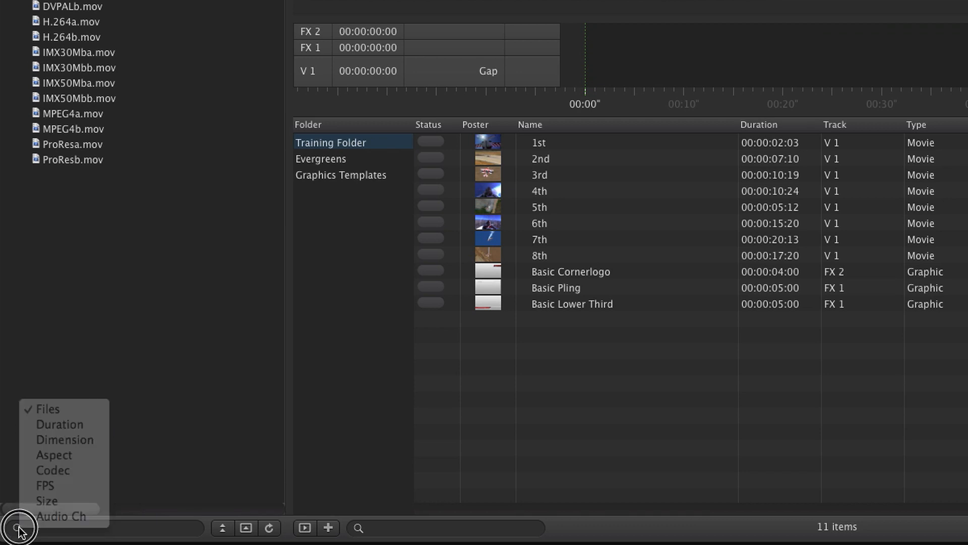
pyautogui.click(245, 529)
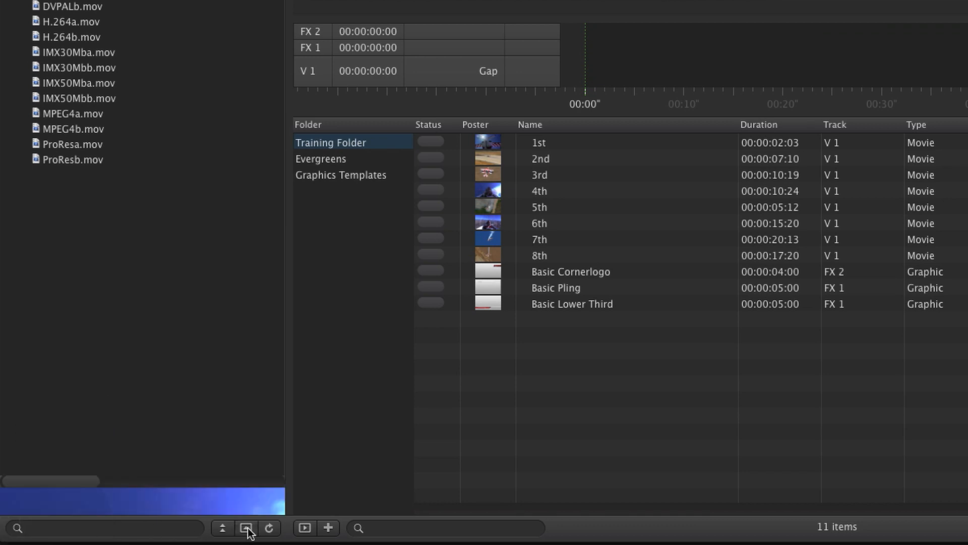
pyautogui.moveTo(78, 461)
pyautogui.moveTo(69, 473); pyautogui.dragTo(149, 474)
pyautogui.moveTo(444, 361); pyautogui.dragTo(469, 363)
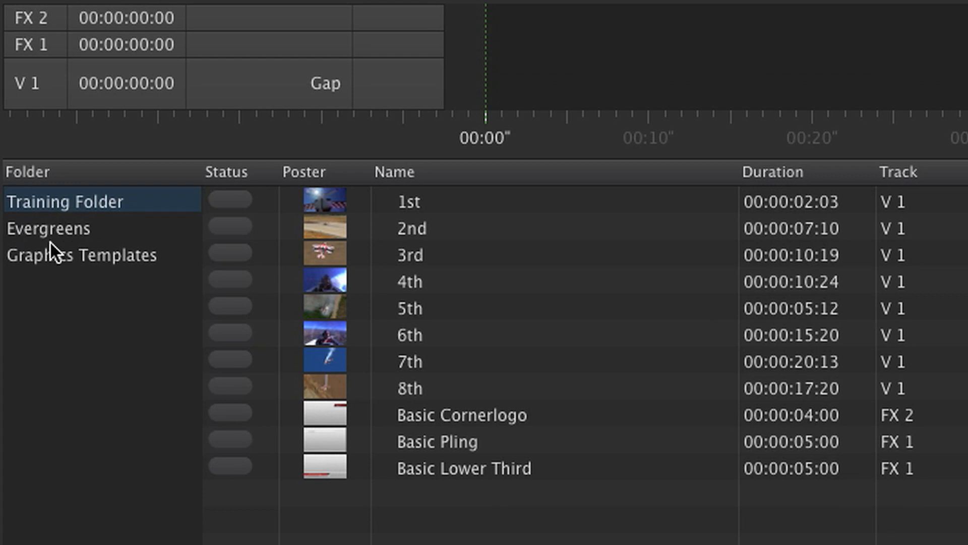
# Review the default video next action options for the Training Folder, leaving that default disabled
pyautogui.click(95, 252)
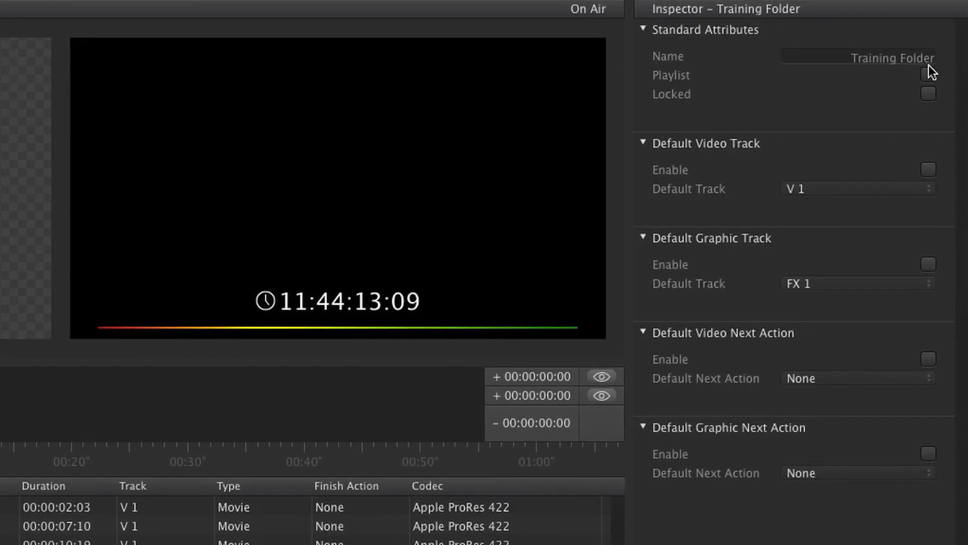
pyautogui.click(928, 359)
pyautogui.click(888, 376)
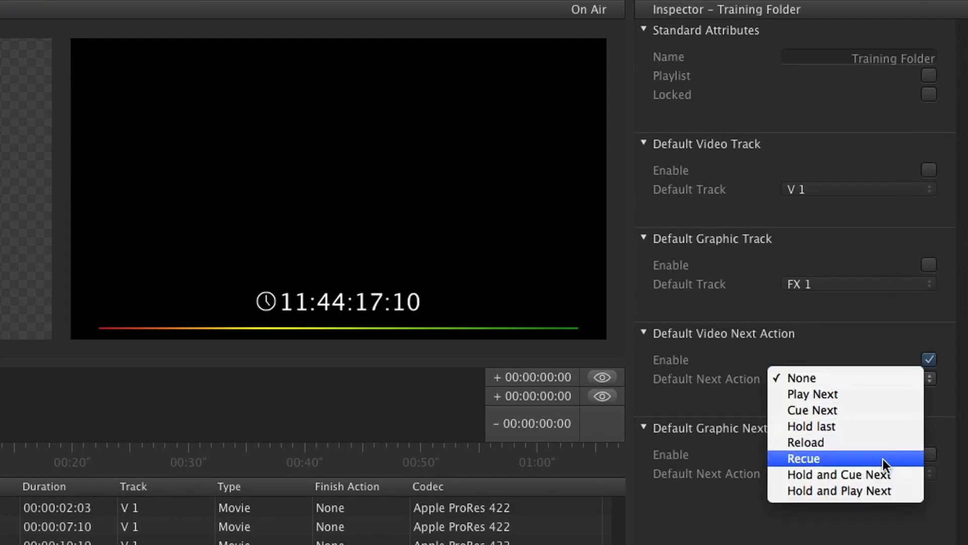
pyautogui.click(876, 349)
pyautogui.click(928, 358)
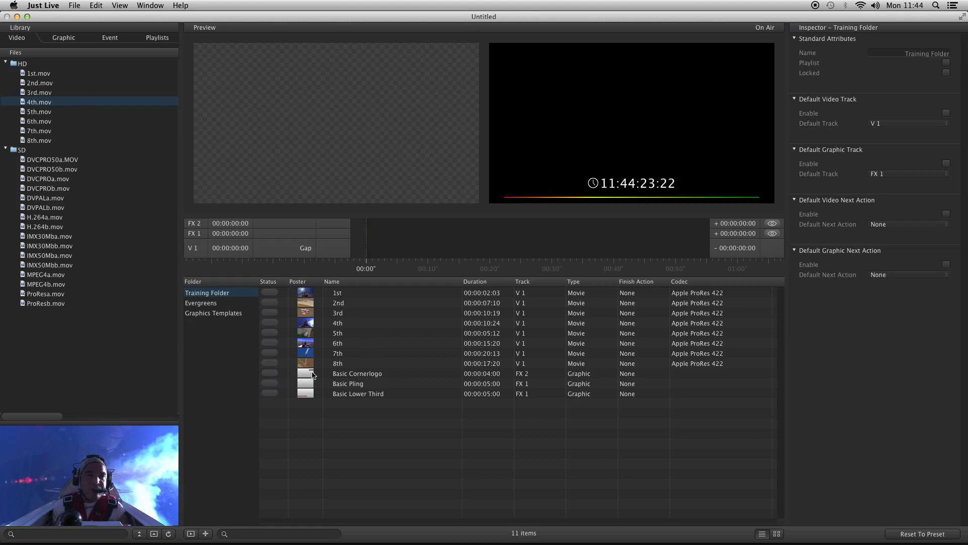
# Add DVCPROa.mov and DVCPROb.mov from the SD files to the Training Folder between the 5th and 6th clips
pyautogui.click(61, 180)
pyautogui.keyDown('shift'); pyautogui.click(58, 189); pyautogui.keyUp('shift')
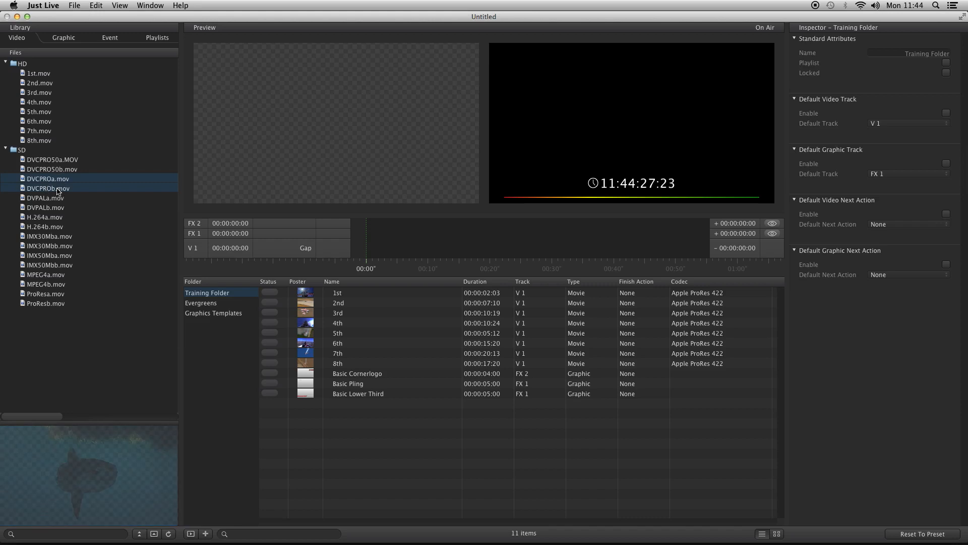
pyautogui.moveTo(55, 182); pyautogui.dragTo(407, 337)
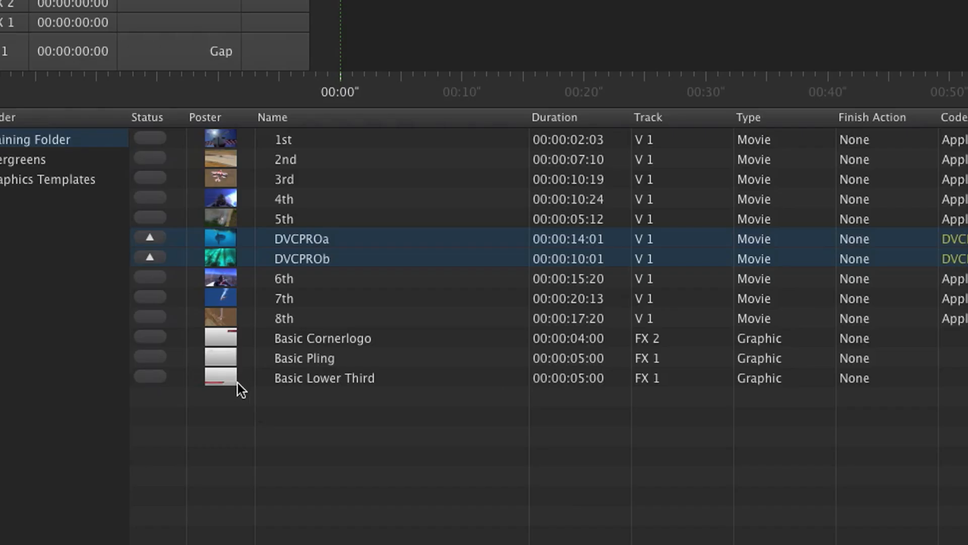
# Duplicate the Basic Lower Third graphic twice in the Training Folder
pyautogui.click(311, 413)
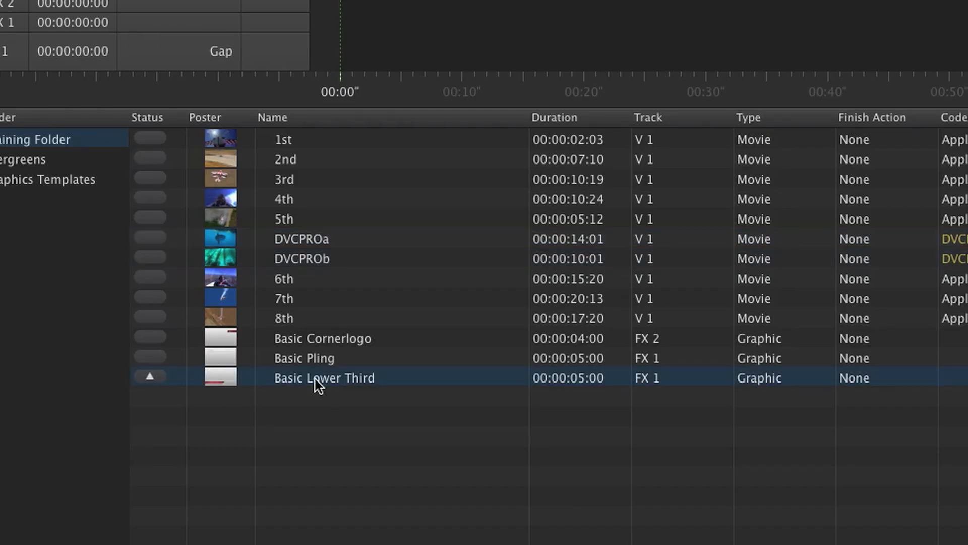
pyautogui.press('super+d')
pyautogui.press('super+d')
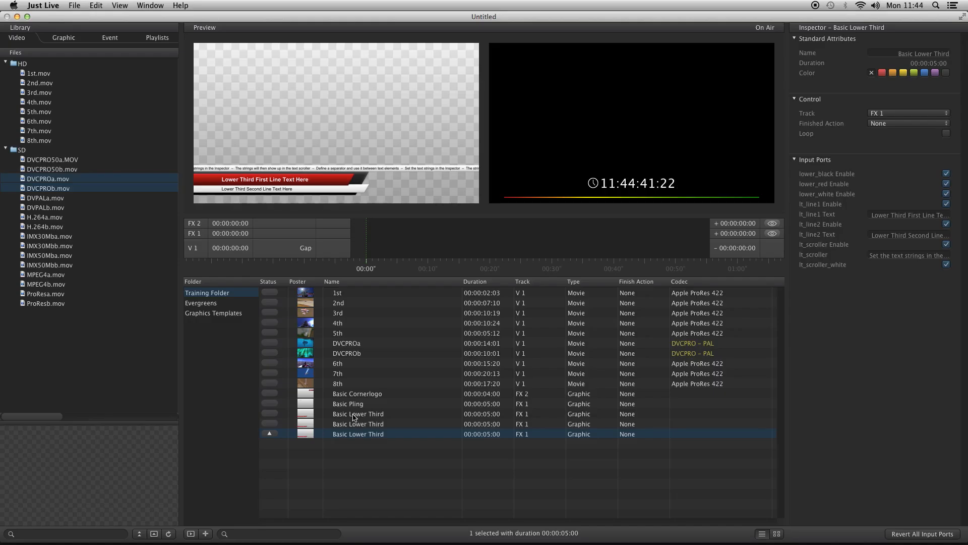
# Examine the 5th clip's in and out points, aspect conversion, playback speed and finished action options
pyautogui.click(313, 334)
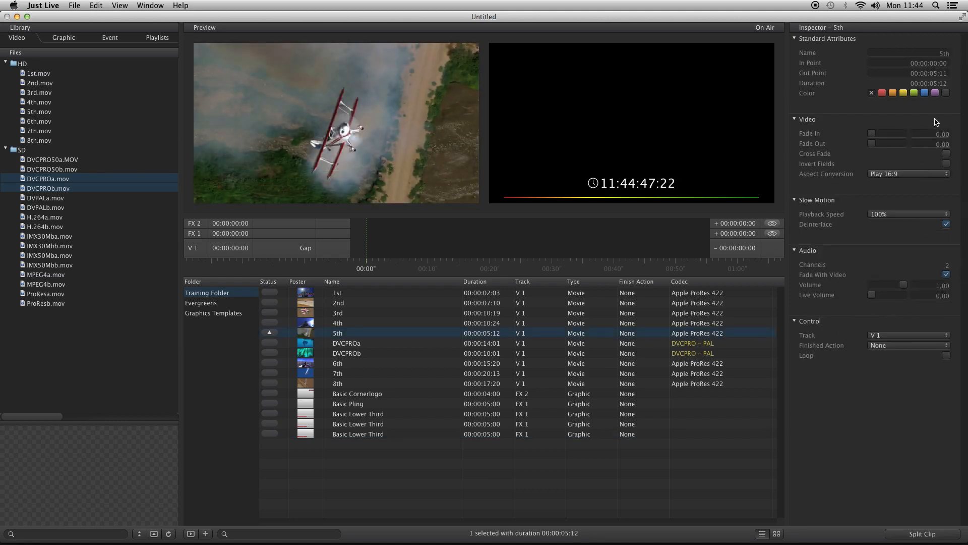
pyautogui.click(943, 63)
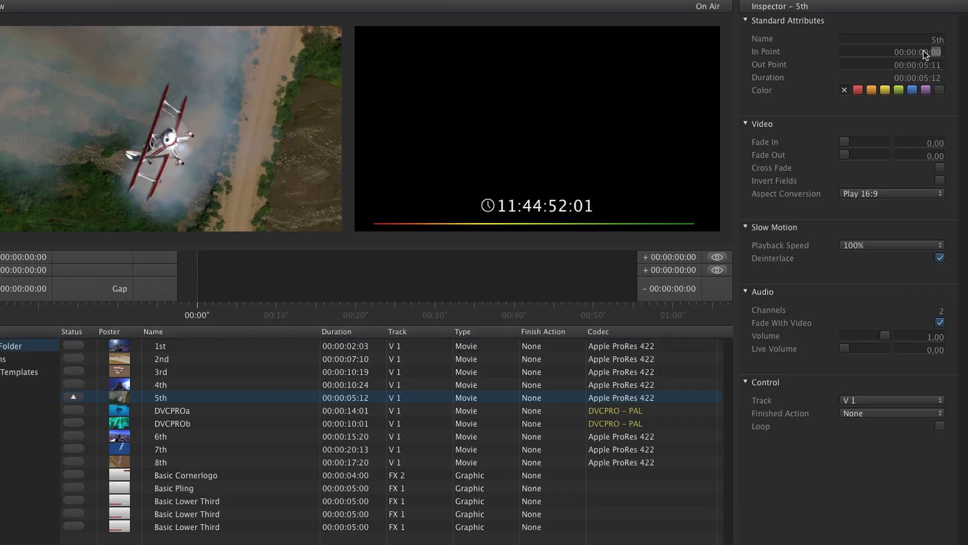
pyautogui.click(934, 63)
pyautogui.click(912, 65)
pyautogui.click(892, 194)
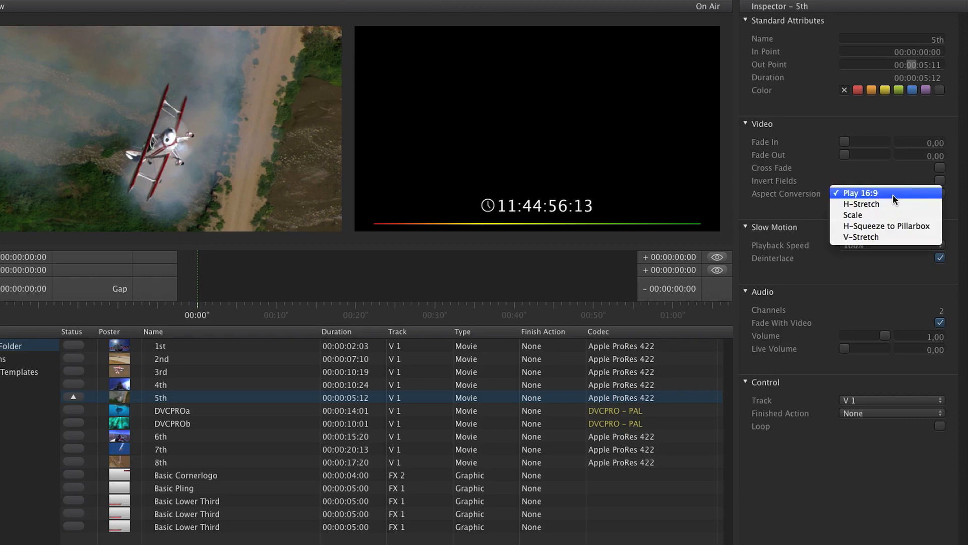
pyautogui.click(886, 245)
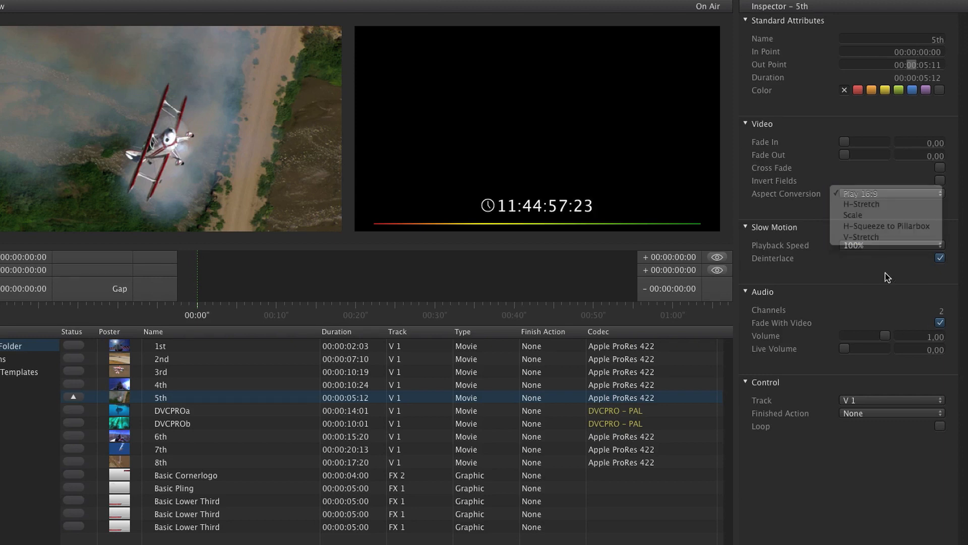
pyautogui.click(885, 244)
pyautogui.click(879, 312)
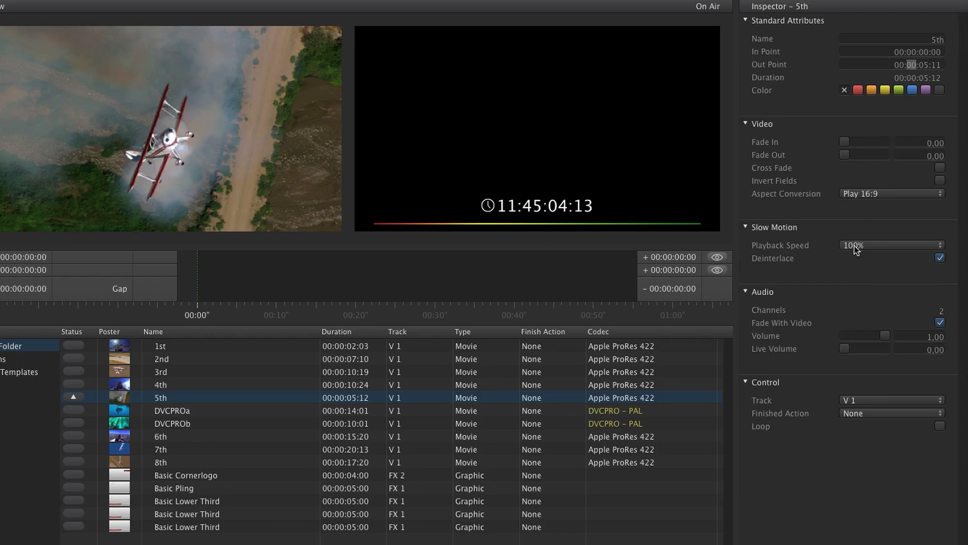
pyautogui.click(872, 412)
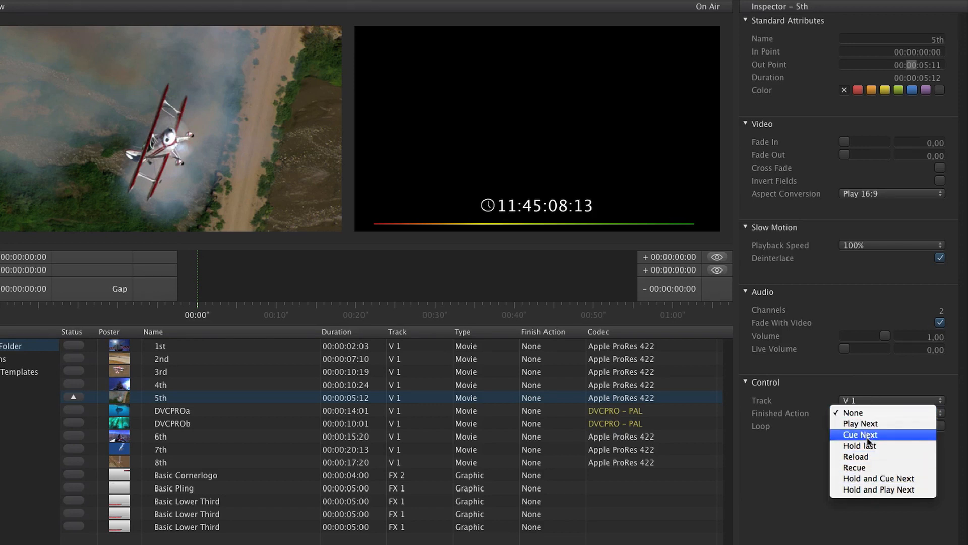
pyautogui.click(868, 509)
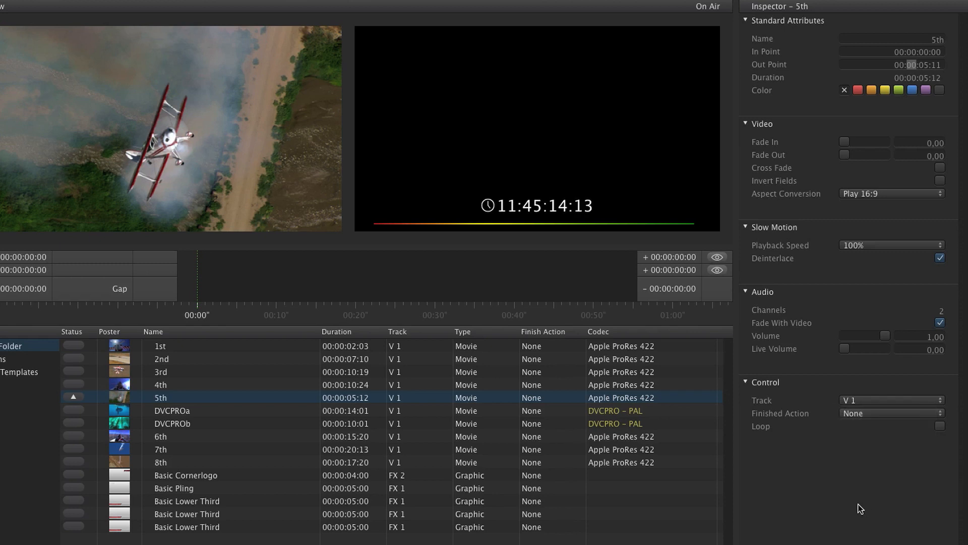
# Examine the settings of the Basic Cornerlogo, Basic Pling and Basic Lower Third graphics, including Basic Pling's track options
pyautogui.click(165, 476)
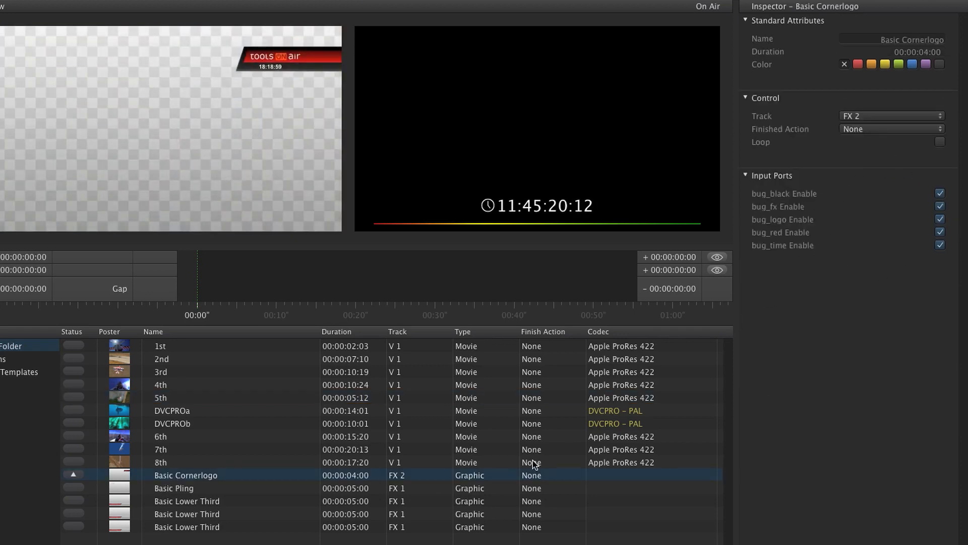
pyautogui.click(376, 489)
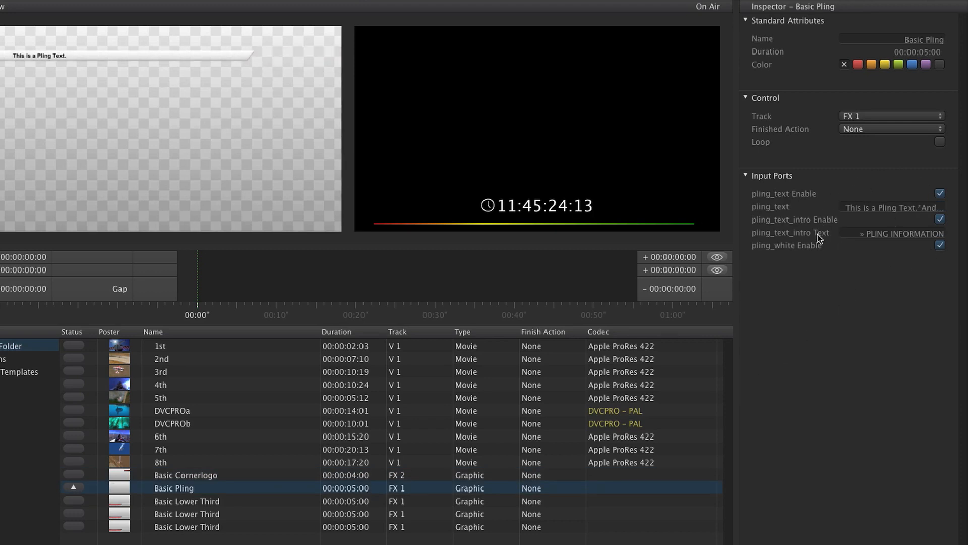
pyautogui.click(367, 502)
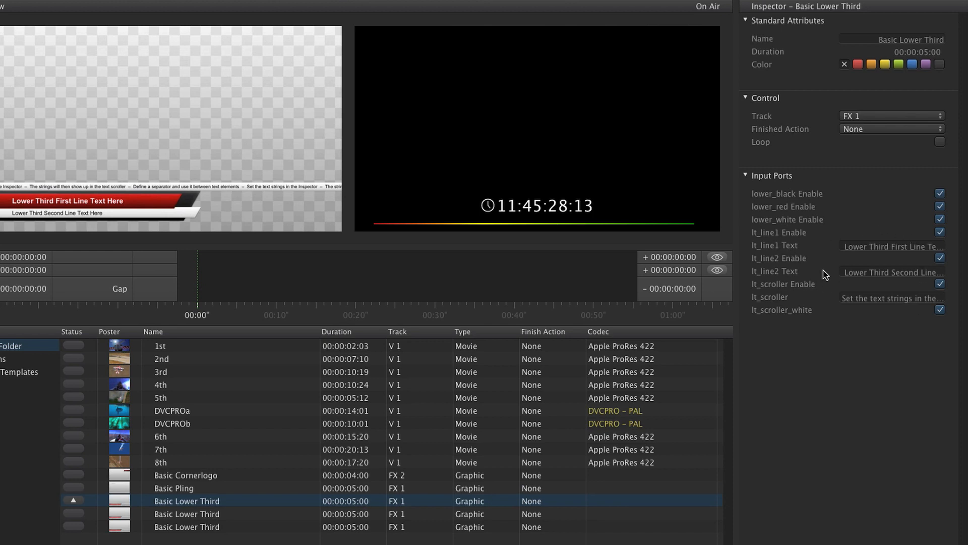
pyautogui.click(363, 489)
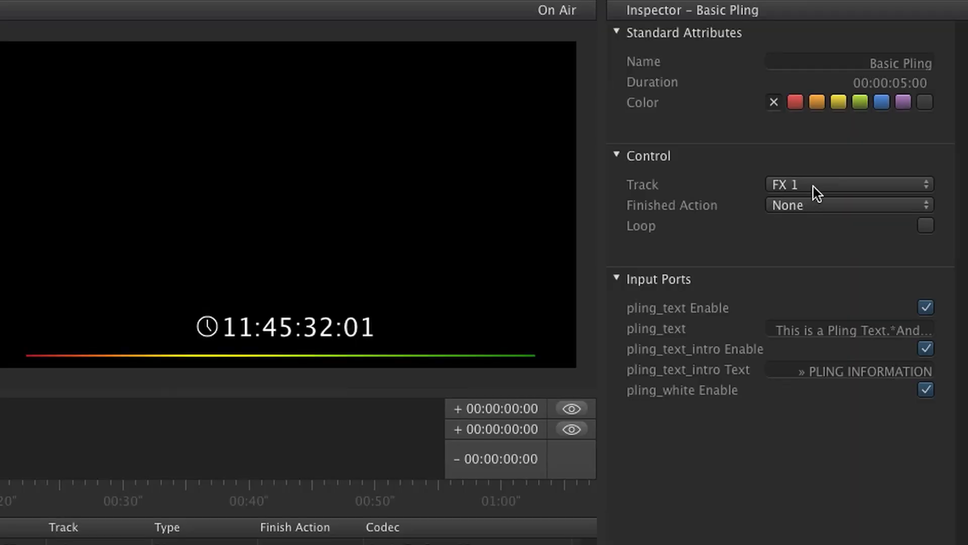
pyautogui.click(847, 116)
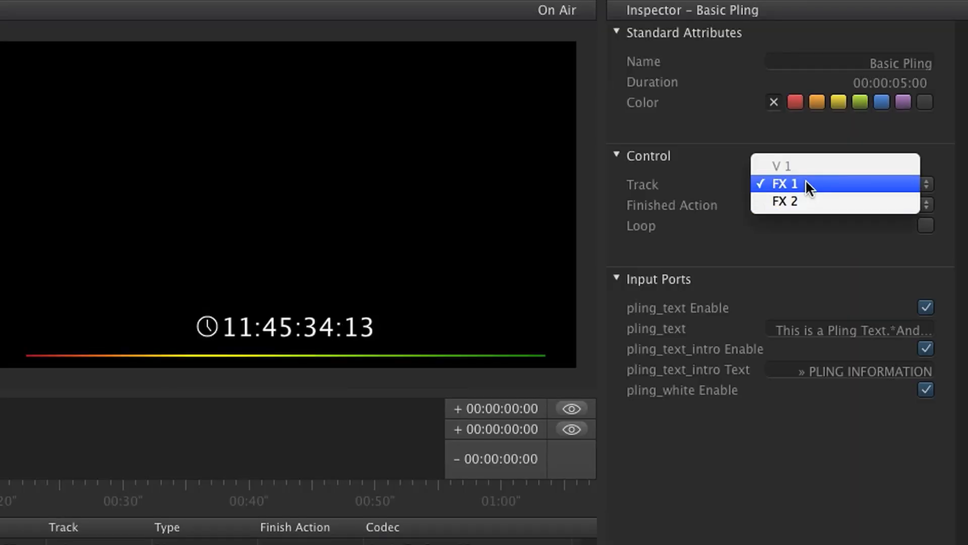
pyautogui.click(825, 137)
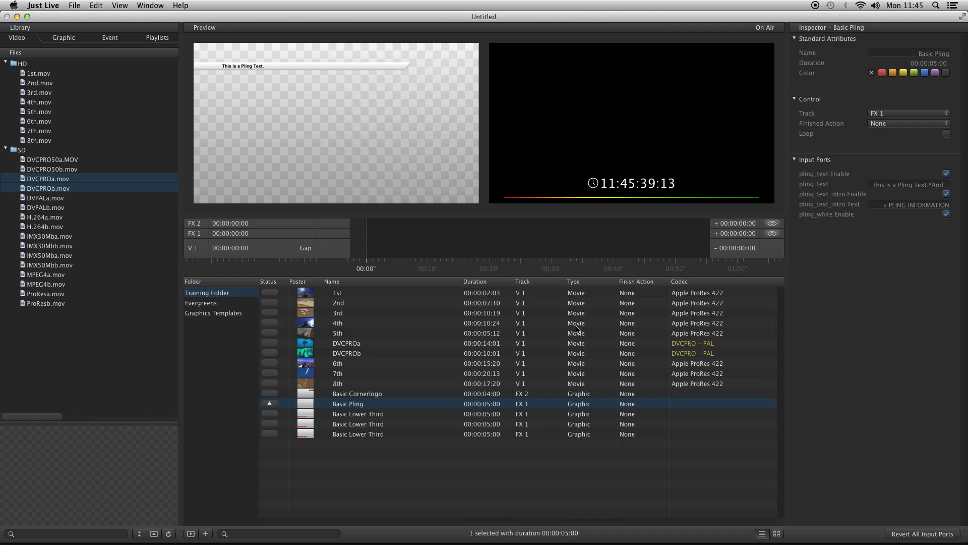
# Play Basic Cornerlogo on air on track FX 2 and cue Basic Pling on track FX 1
pyautogui.click(270, 394)
pyautogui.click(270, 394)
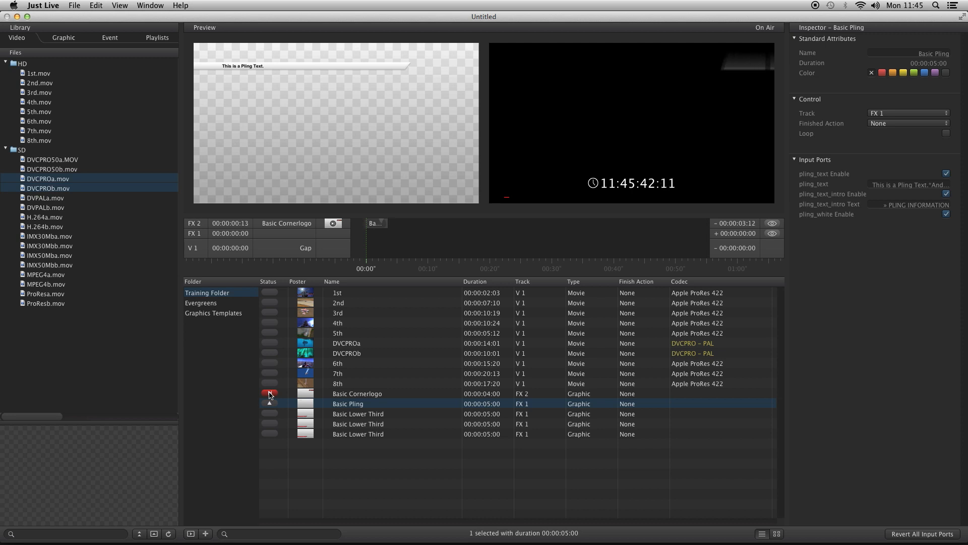
pyautogui.click(270, 404)
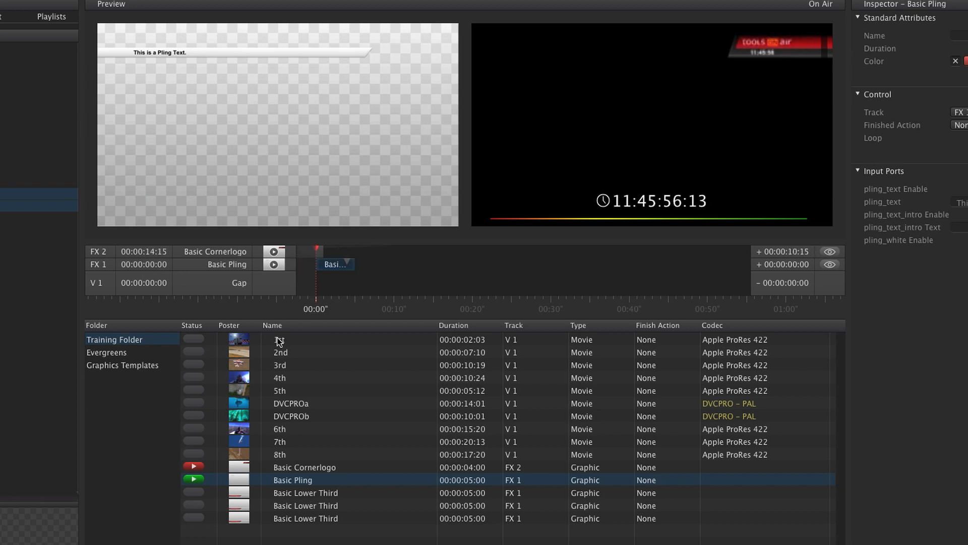
# Preview the 3rd and 2nd clips and cue the 2nd clip on track V 1
pyautogui.click(241, 361)
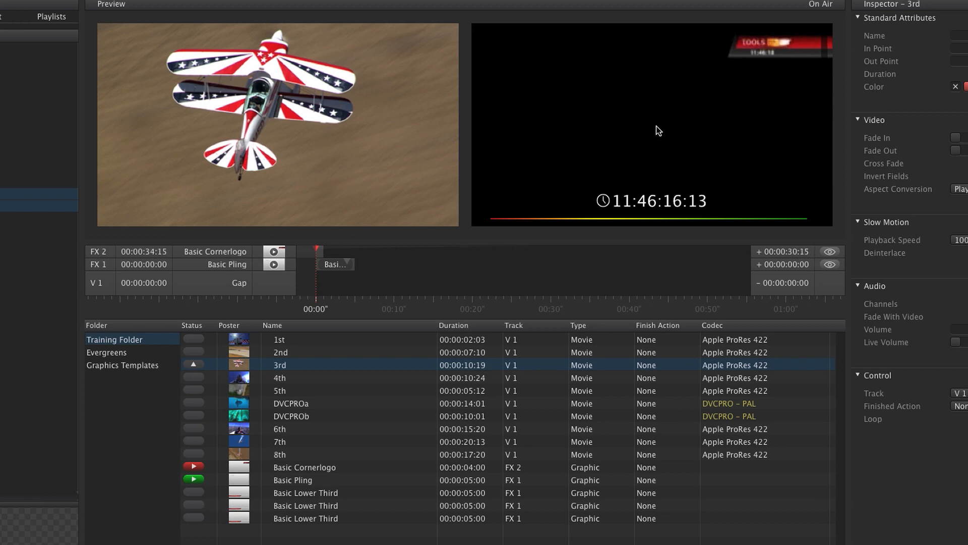
pyautogui.click(231, 351)
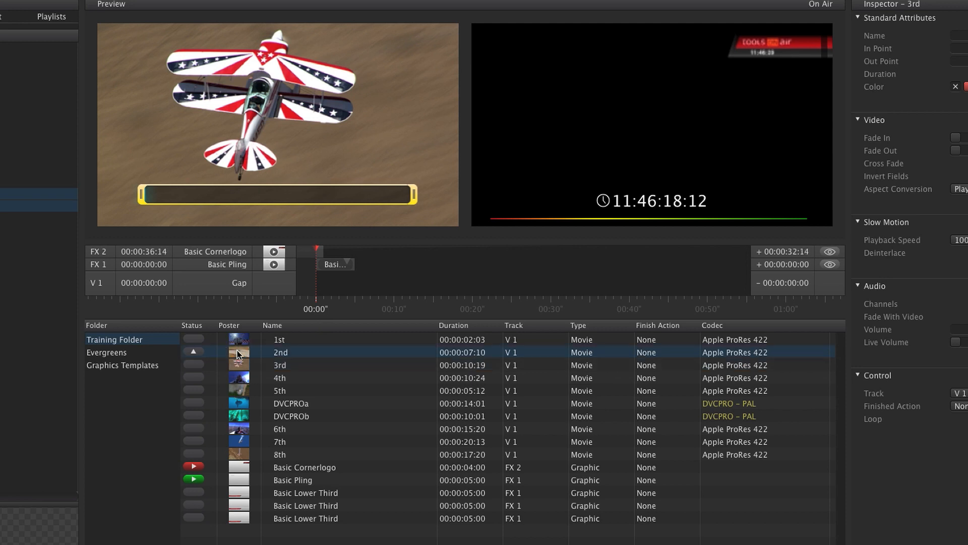
pyautogui.click(195, 351)
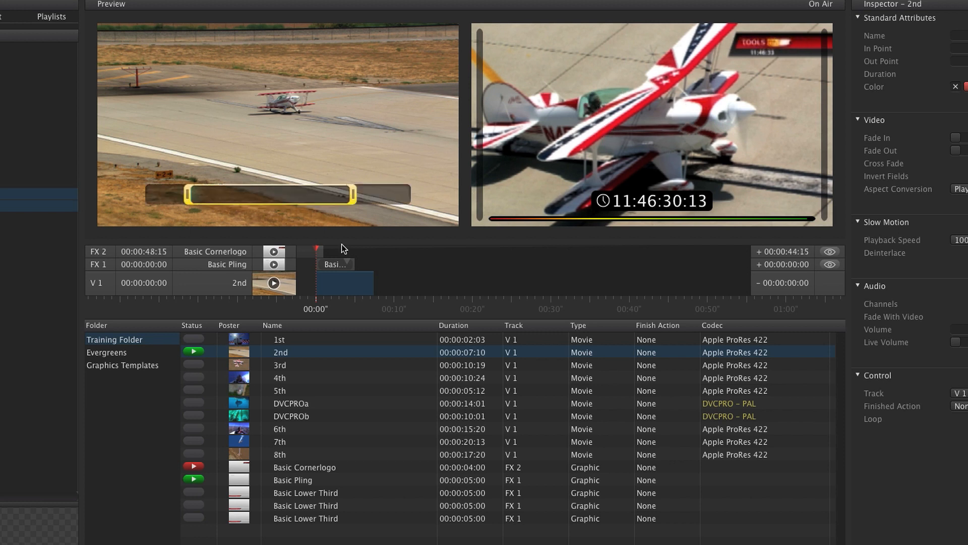
# Play the cued 2nd clip on air, pause it partway and resume its playback
pyautogui.click(273, 283)
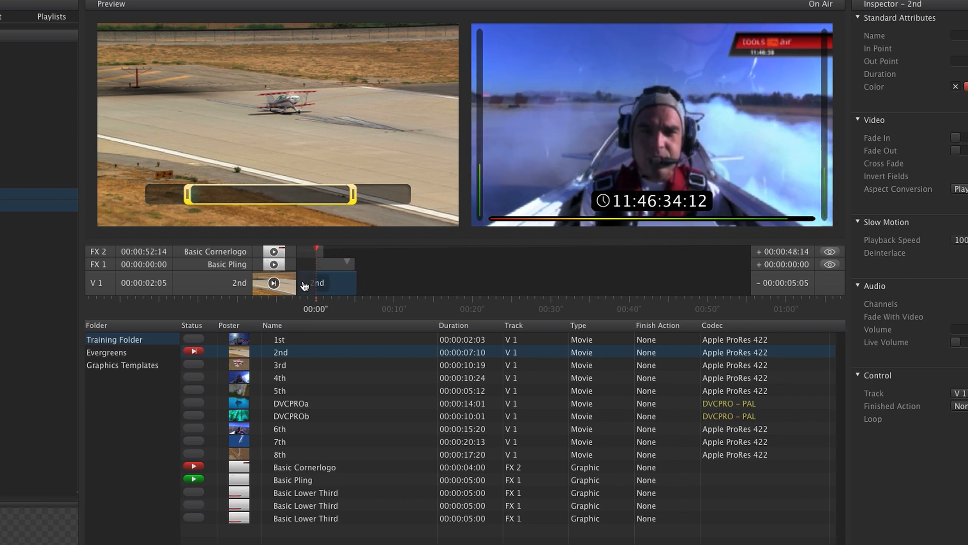
pyautogui.click(276, 281)
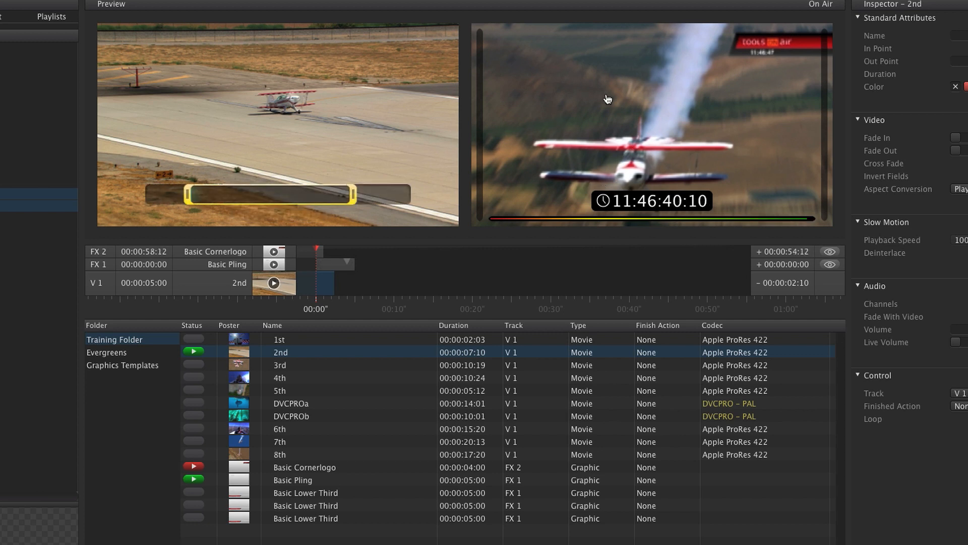
pyautogui.click(274, 283)
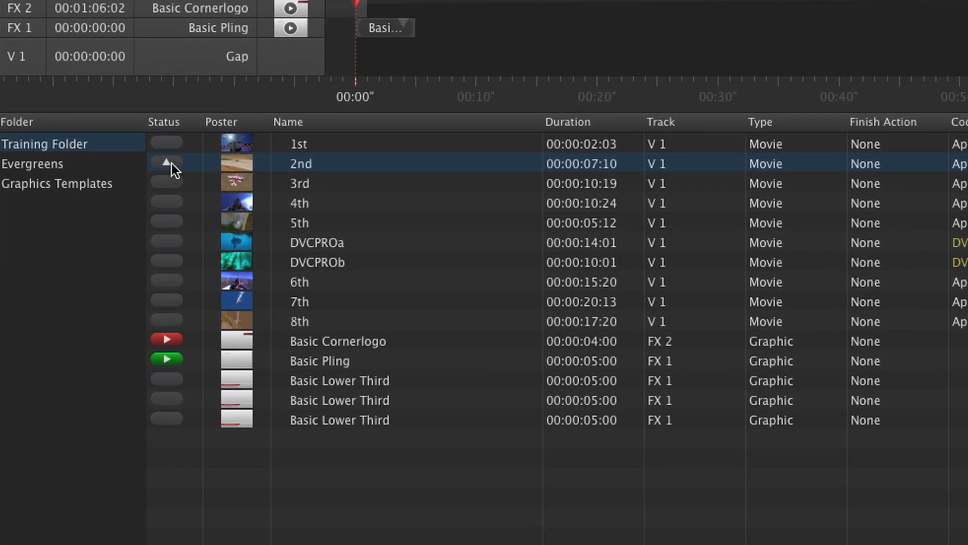
# Cue the 2nd clip again and queue the 4th, 3rd and 1st clips behind it in that order
pyautogui.click(172, 202)
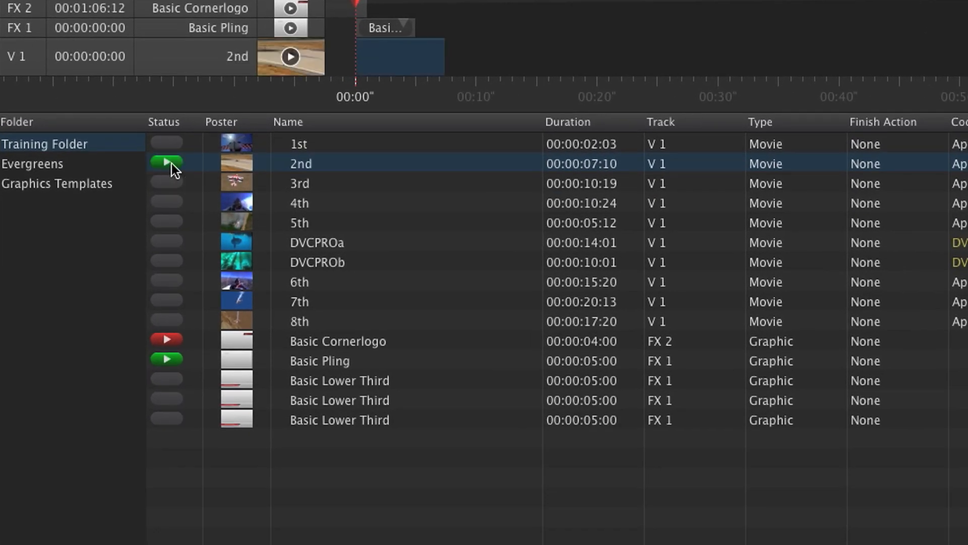
pyautogui.click(163, 200)
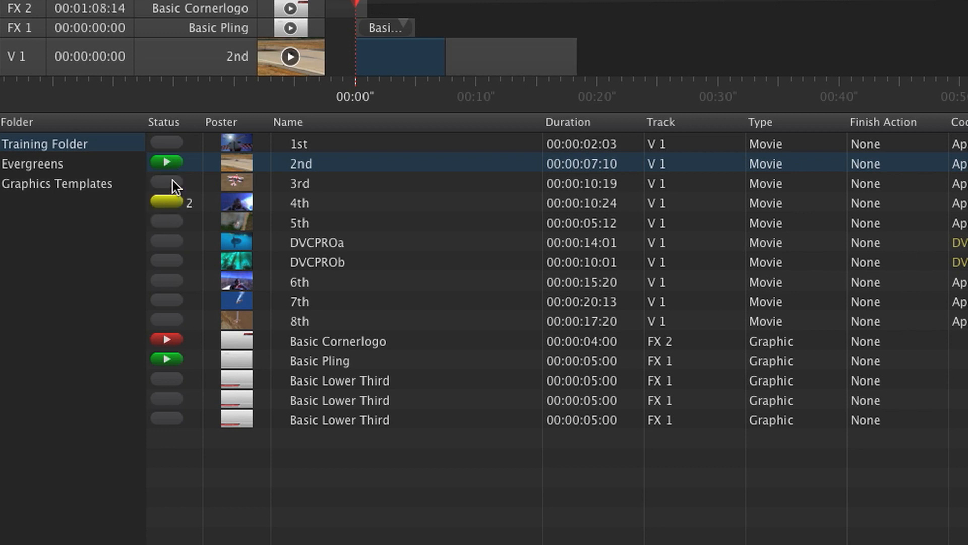
pyautogui.click(172, 181)
pyautogui.click(172, 140)
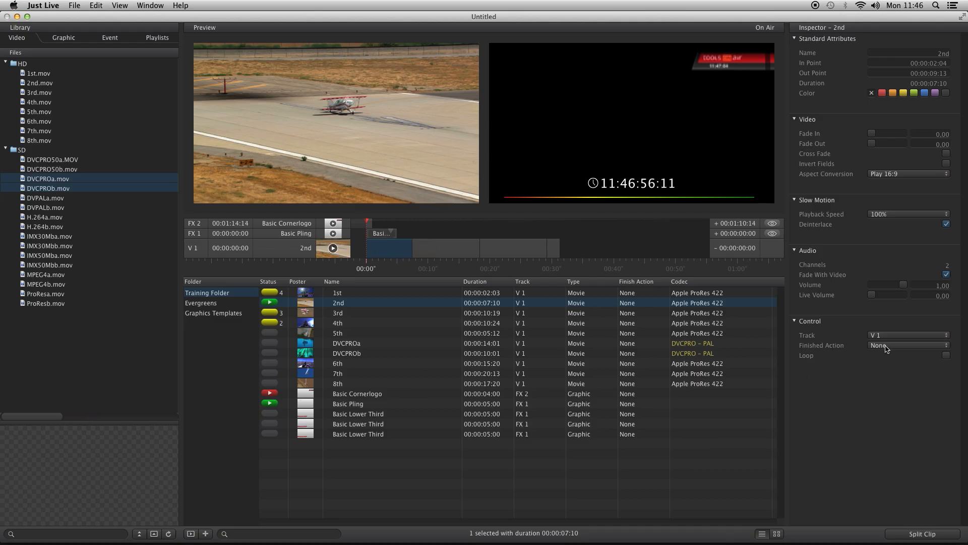
# Set the 2nd clip's finished action to Play Next
pyautogui.click(886, 348)
pyautogui.click(887, 354)
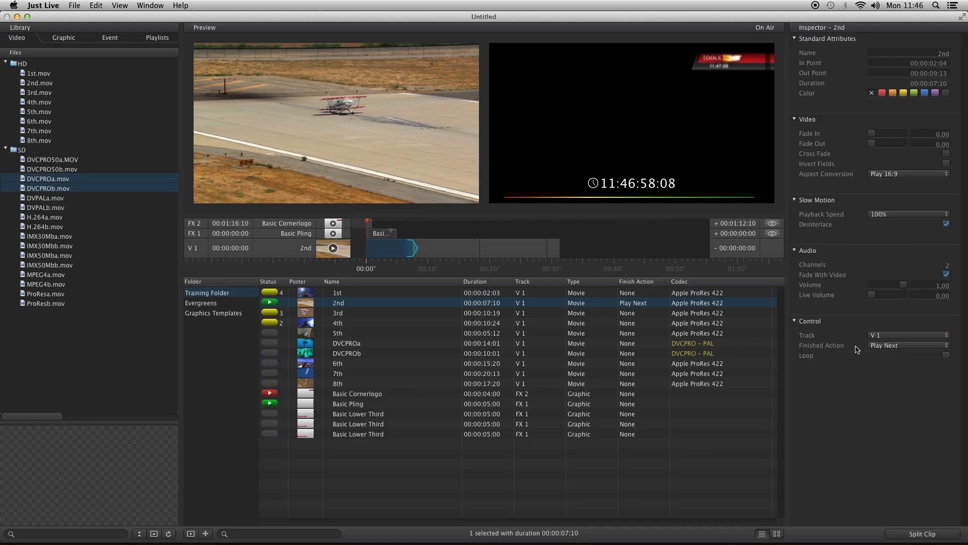
# Turn on looping for the queued 4th clip and play the cued 2nd clip on air
pyautogui.click(452, 249)
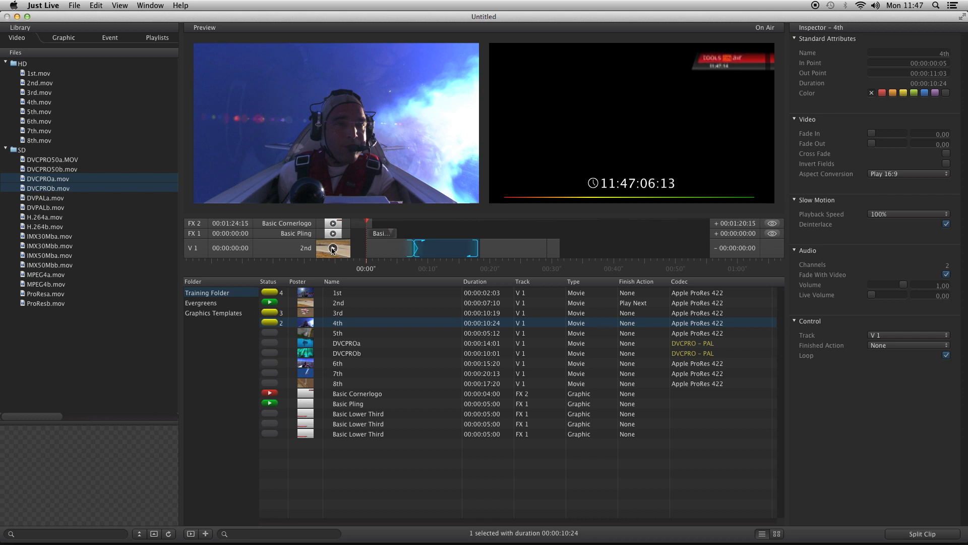
pyautogui.click(333, 249)
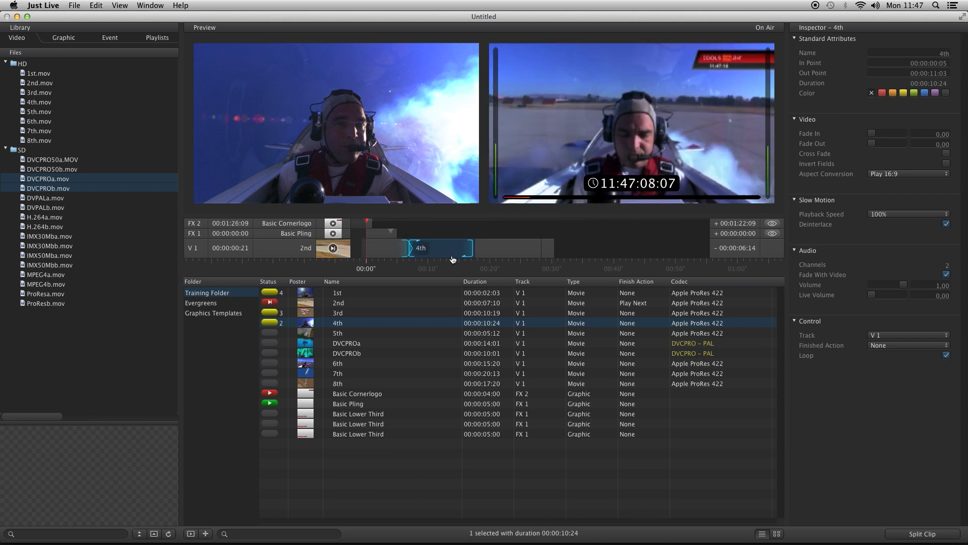
# Preview the 5th clip and trim it to an in point of 00:00:02:00 and an out point of 00:00:03:22
pyautogui.moveTo(467, 146)
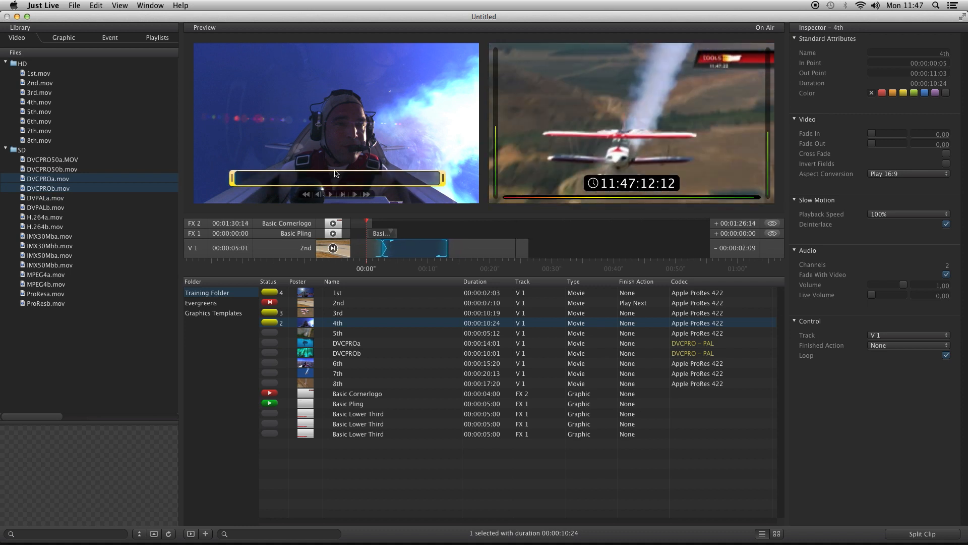
pyautogui.click(307, 334)
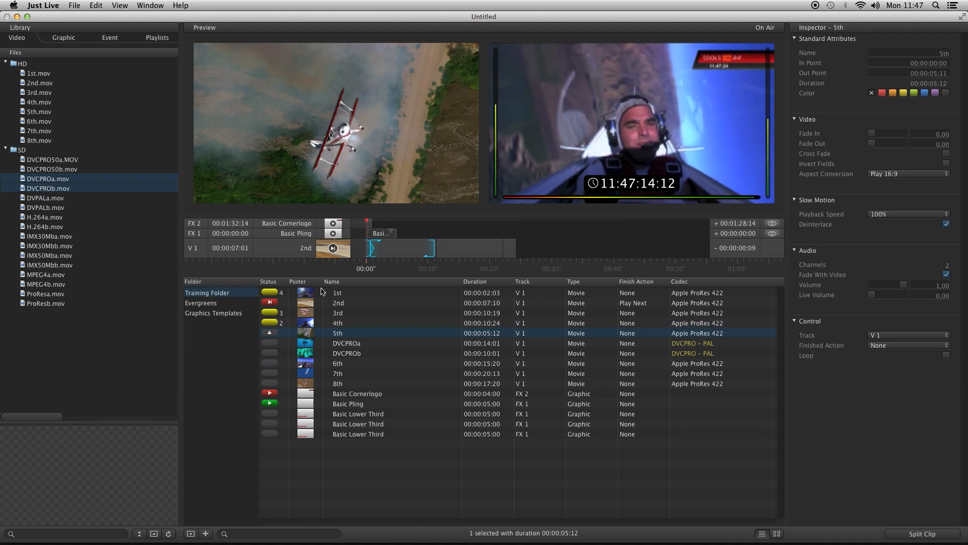
pyautogui.moveTo(233, 185)
pyautogui.moveTo(233, 184); pyautogui.dragTo(305, 185)
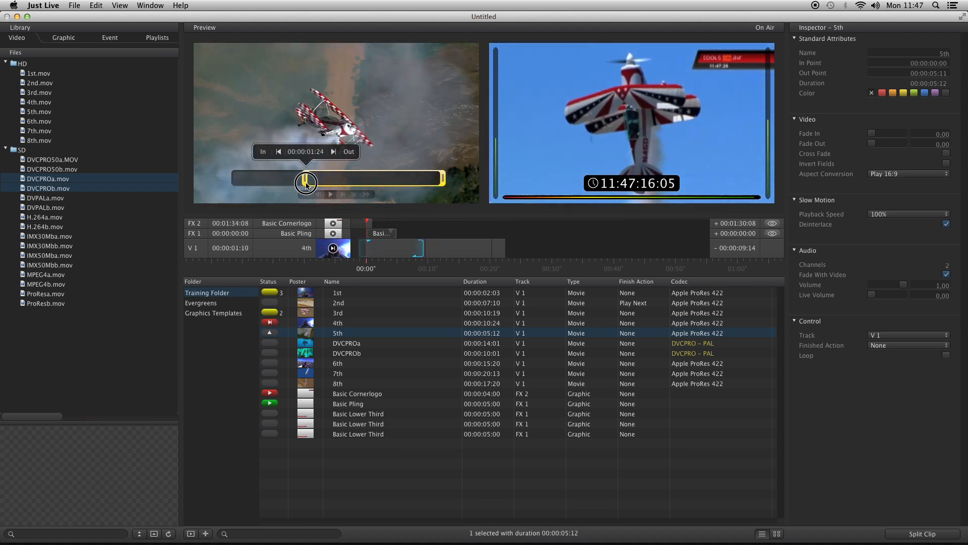
pyautogui.moveTo(442, 180); pyautogui.dragTo(384, 180)
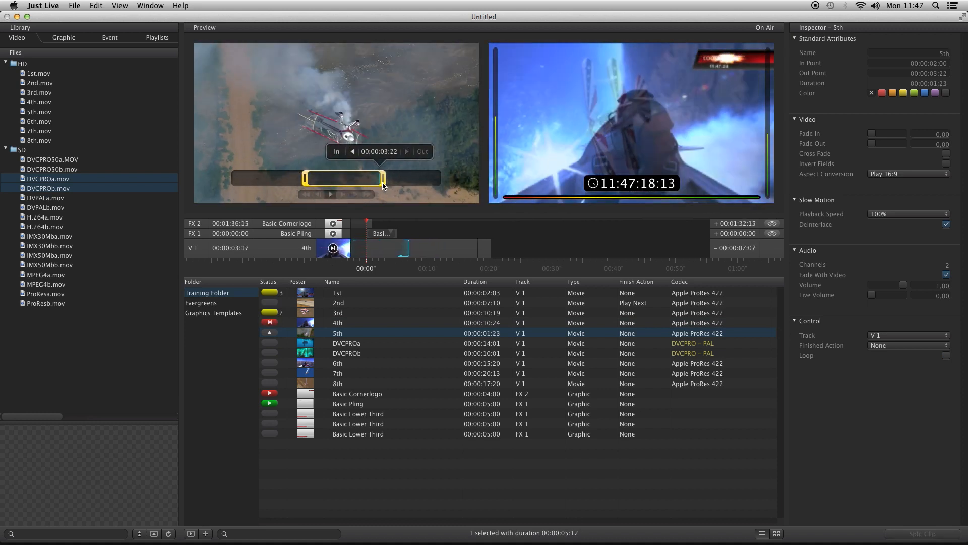
# Load the middle Basic Lower Third graphic into the preview and play its animation
pyautogui.click(308, 424)
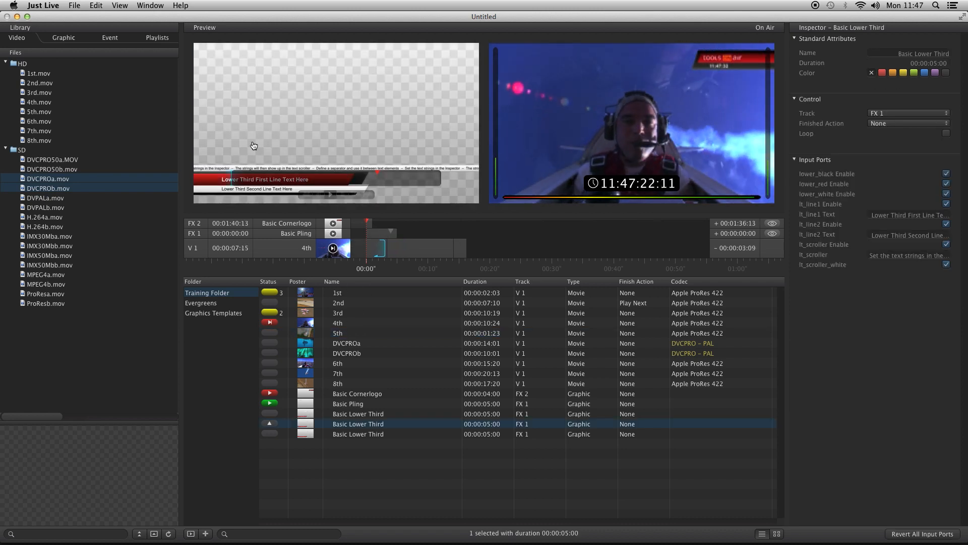
pyautogui.click(329, 195)
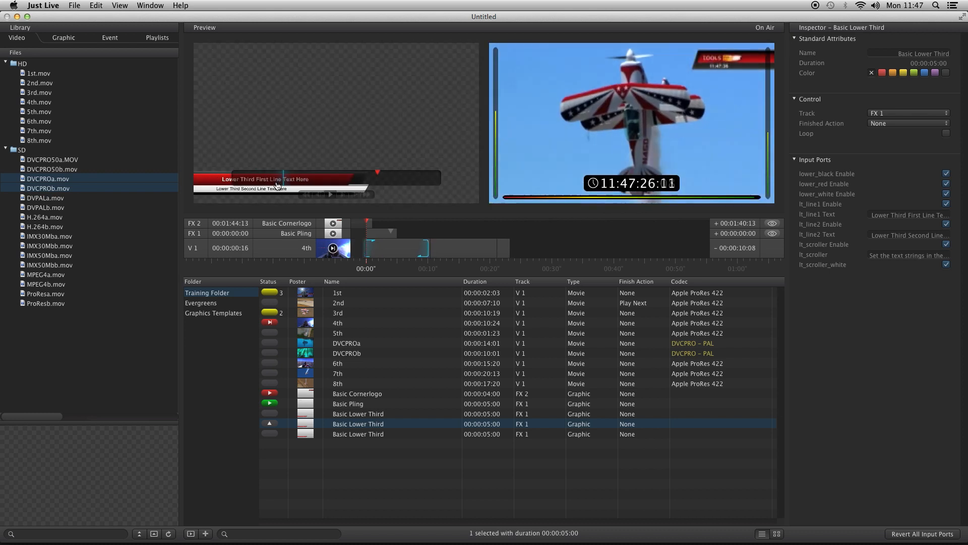